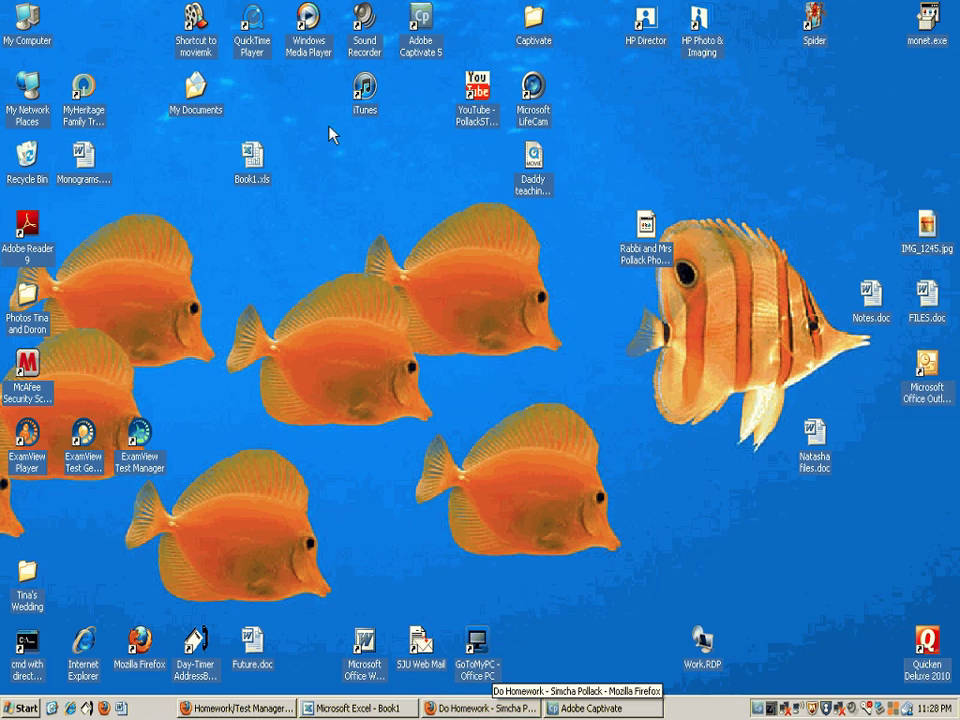
Bring the Firefox homework window back and maximize it to full screen.
{"action": "left_click", "coordinate": [480, 708]}
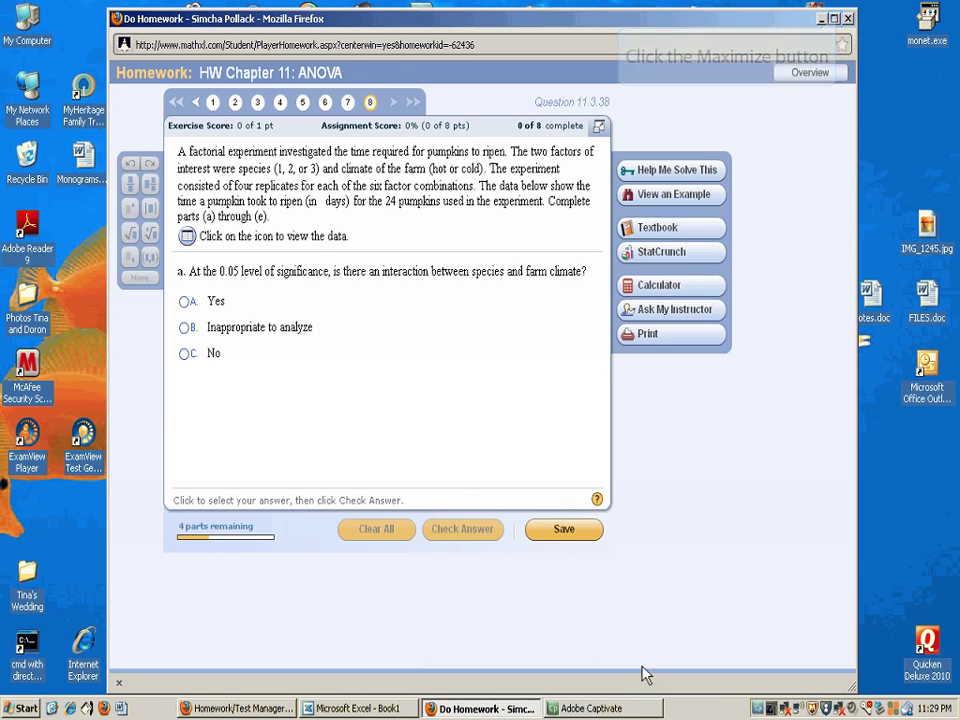
{"action": "left_click", "coordinate": [836, 19]}
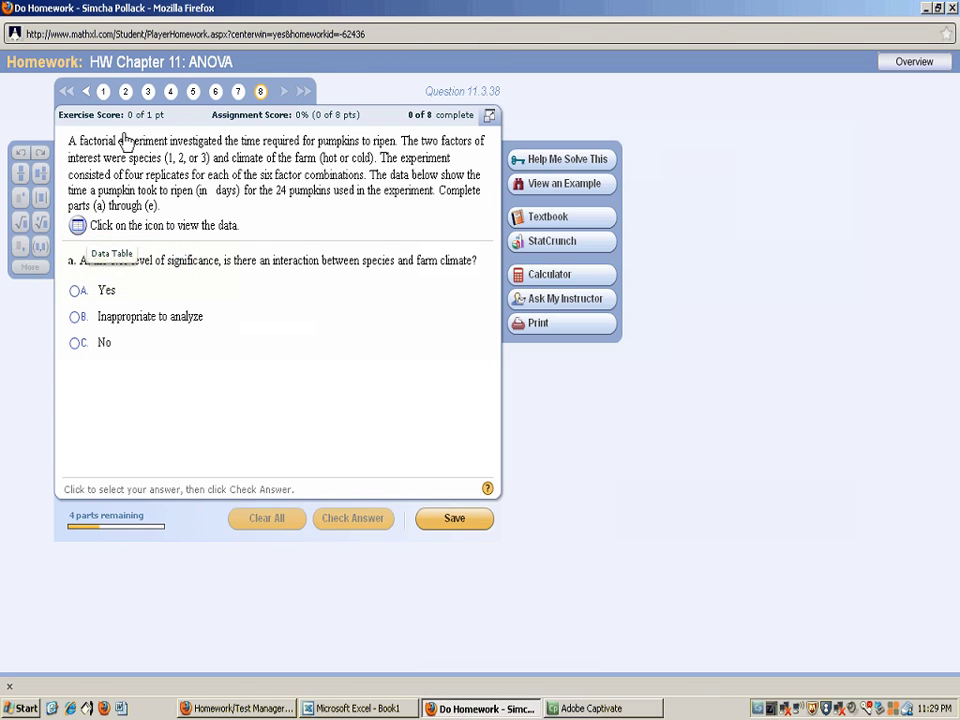
Copy the pumpkin Cold/Hot data table for species 1–3 to the clipboard.
{"action": "left_click", "coordinate": [79, 227]}
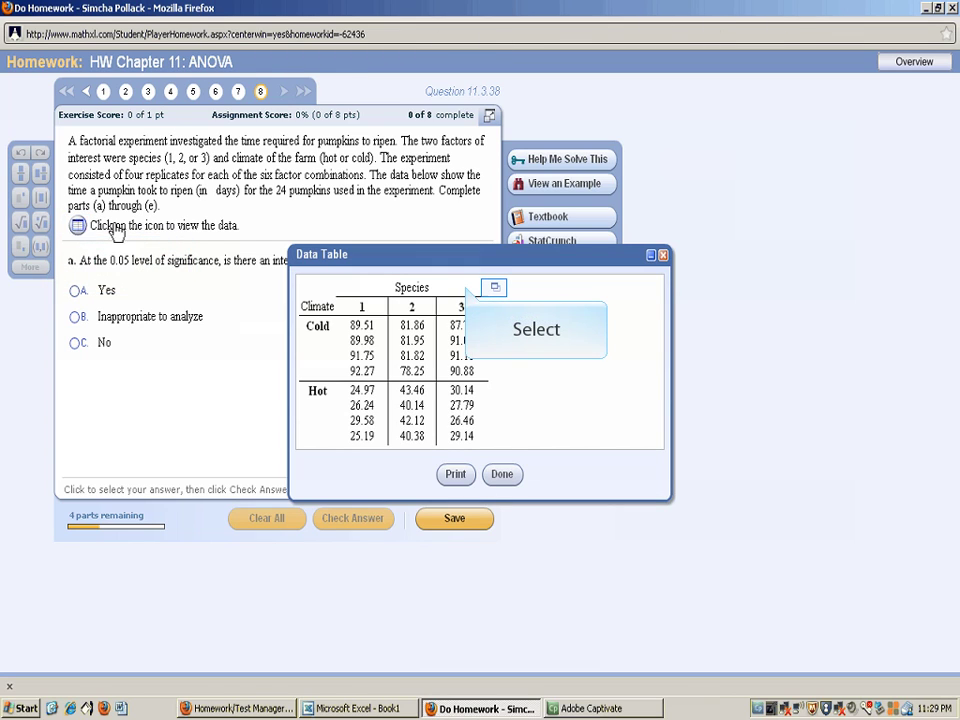
{"action": "left_click", "coordinate": [494, 288]}
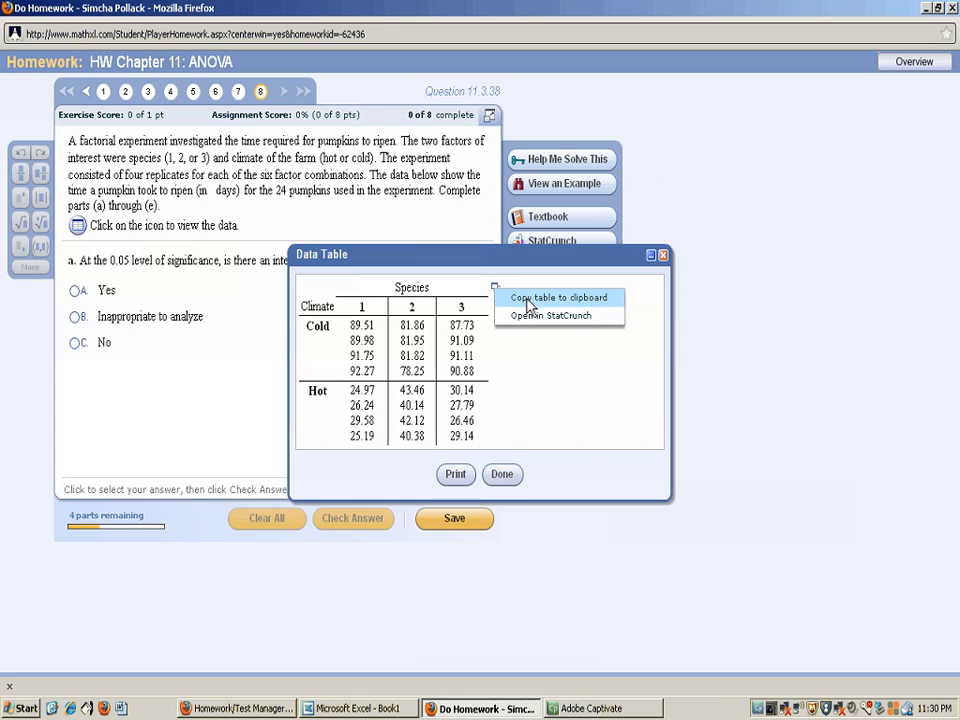
{"action": "left_click", "coordinate": [529, 304]}
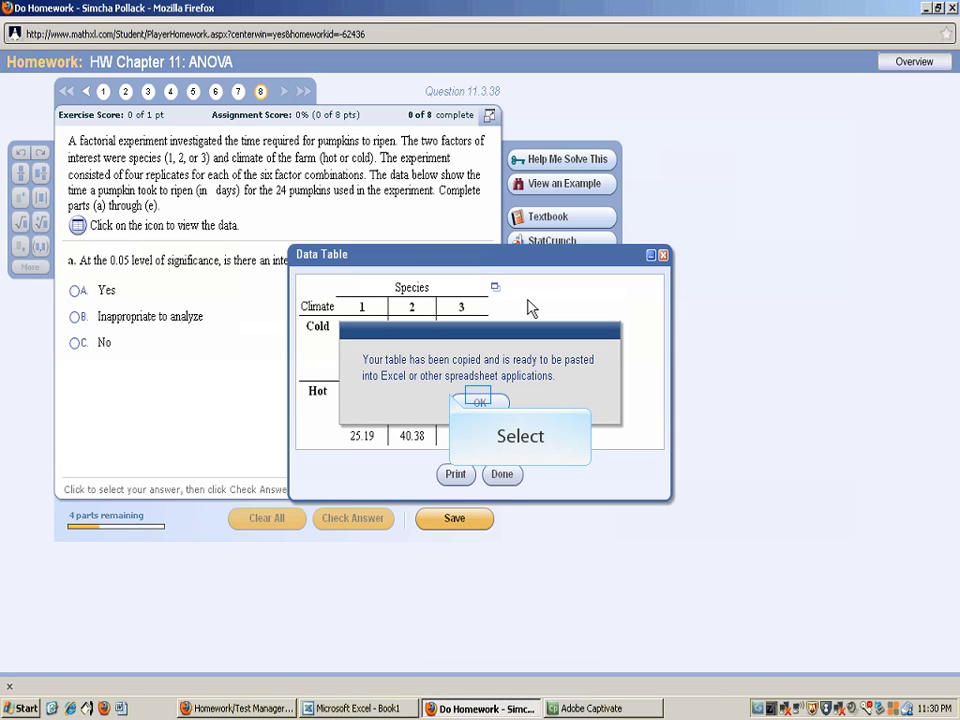
{"action": "left_click", "coordinate": [481, 402]}
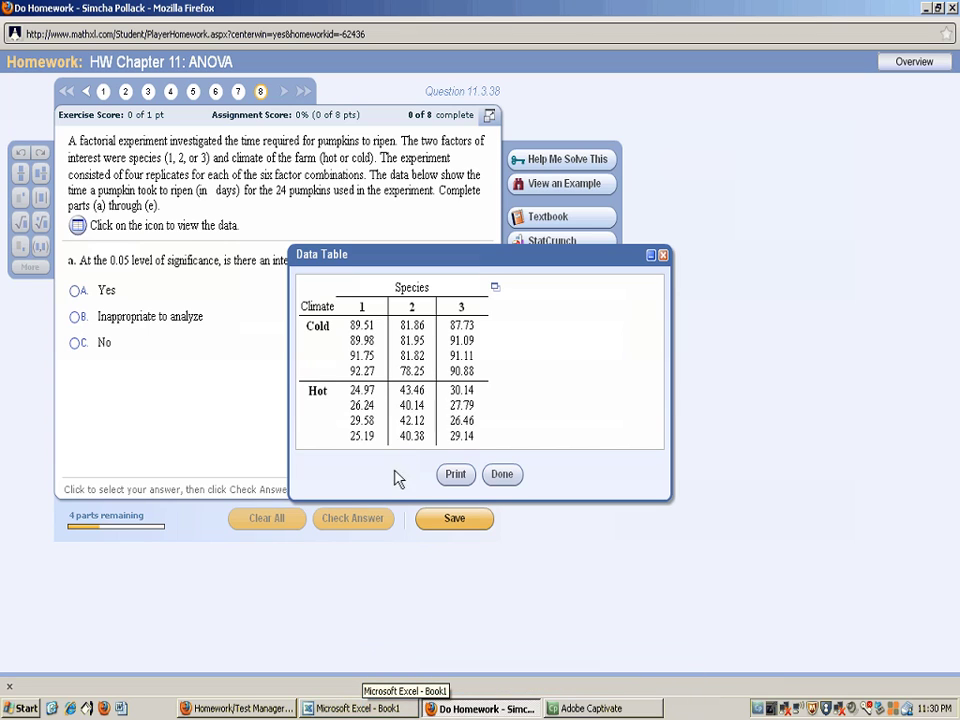
Paste the pumpkin data table into Book1 at A1, then select cells C2 and D2.
{"action": "left_click", "coordinate": [367, 709]}
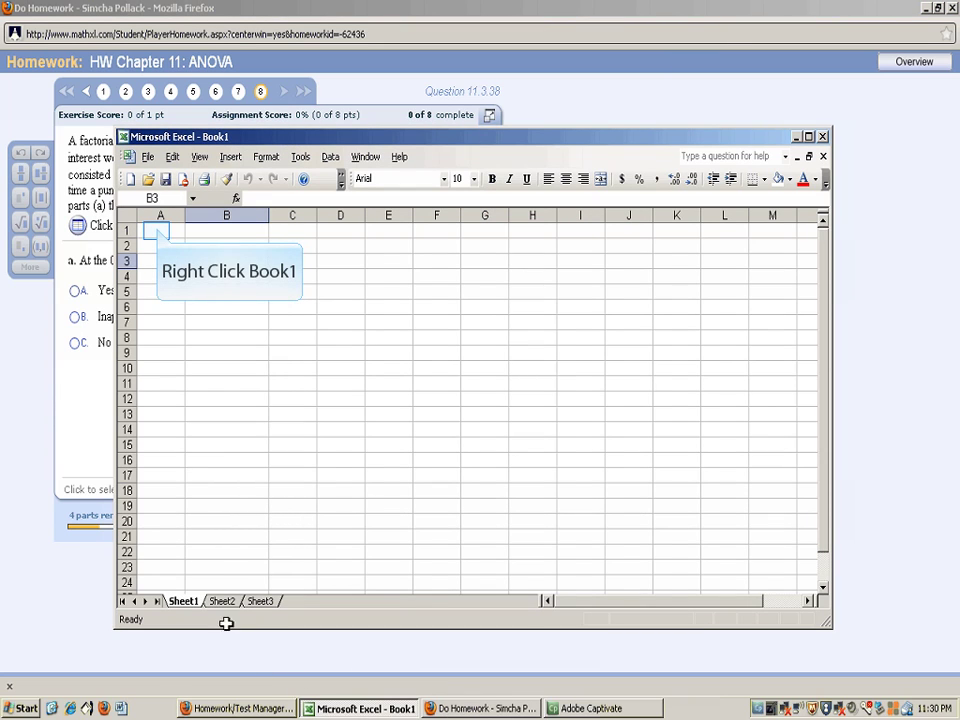
{"action": "right_click", "coordinate": [158, 231]}
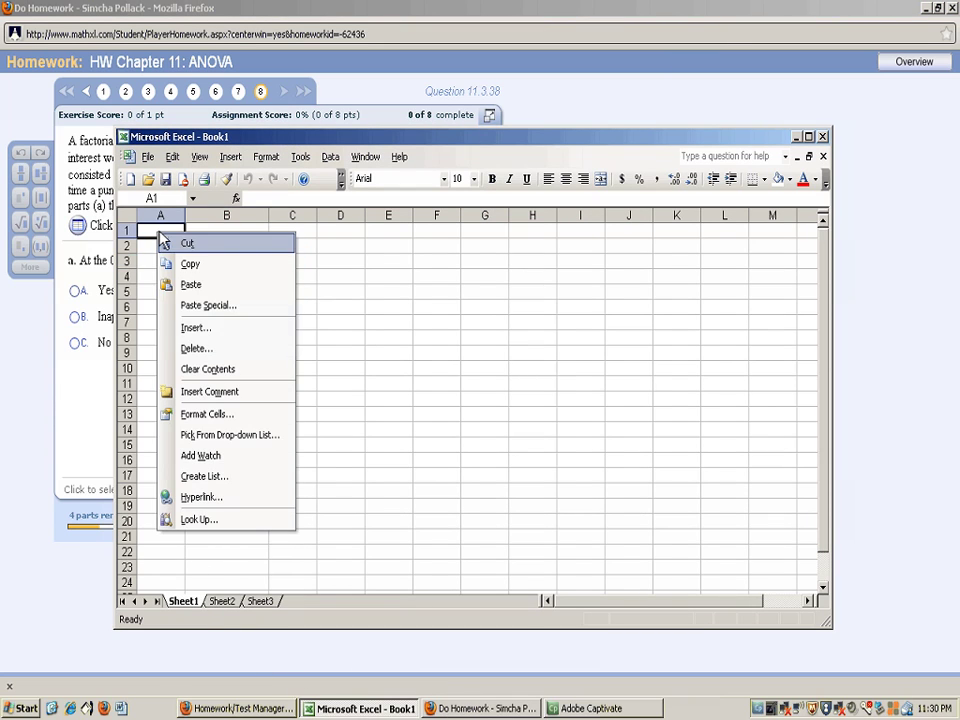
{"action": "left_click", "coordinate": [190, 284]}
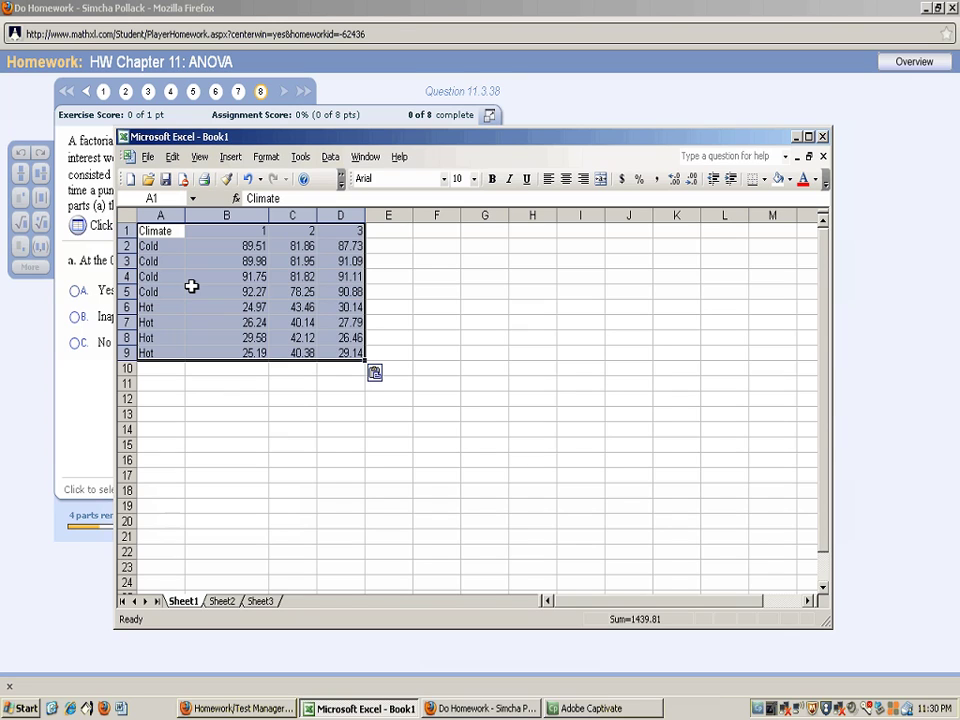
{"action": "left_click", "coordinate": [245, 248]}
{"action": "left_click", "coordinate": [296, 246]}
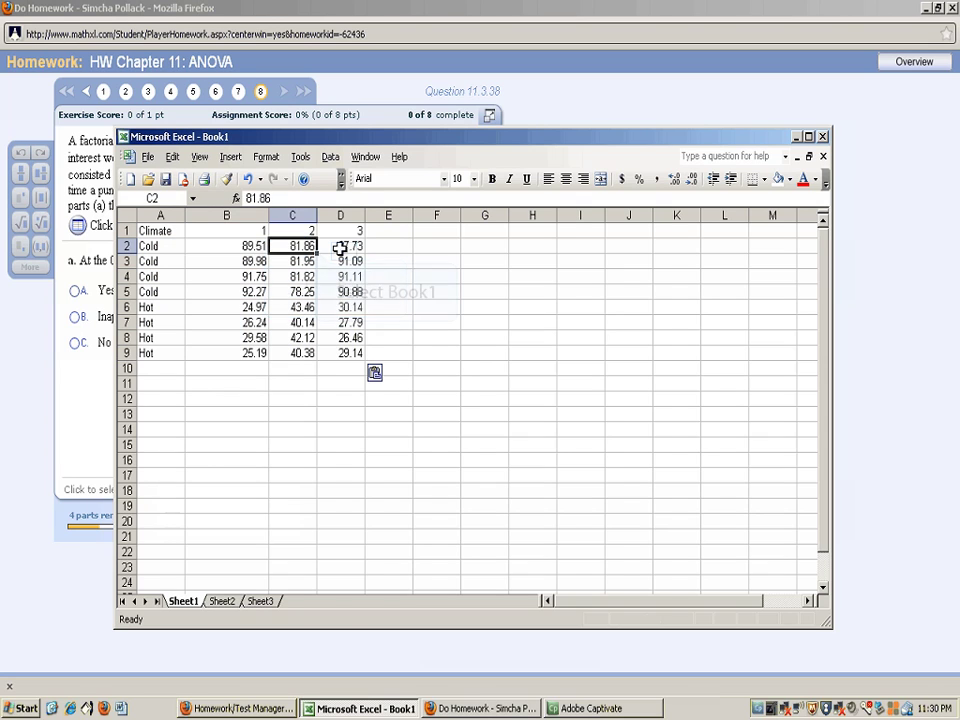
{"action": "left_click", "coordinate": [345, 248]}
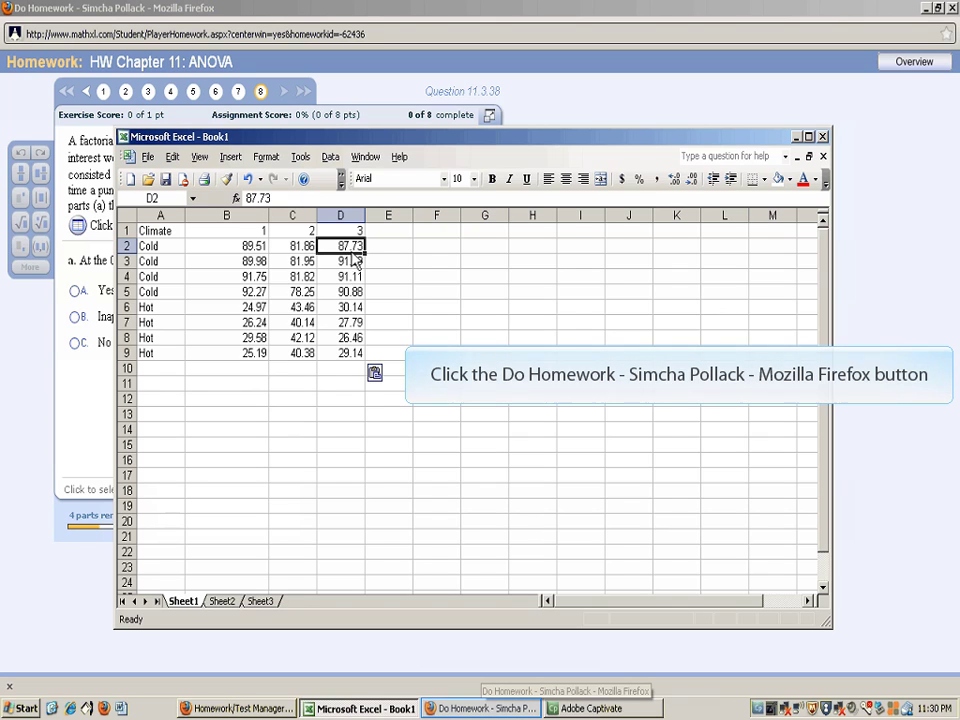
Bring the MathXL pumpkin data table back in front of Excel.
{"action": "left_click", "coordinate": [486, 708]}
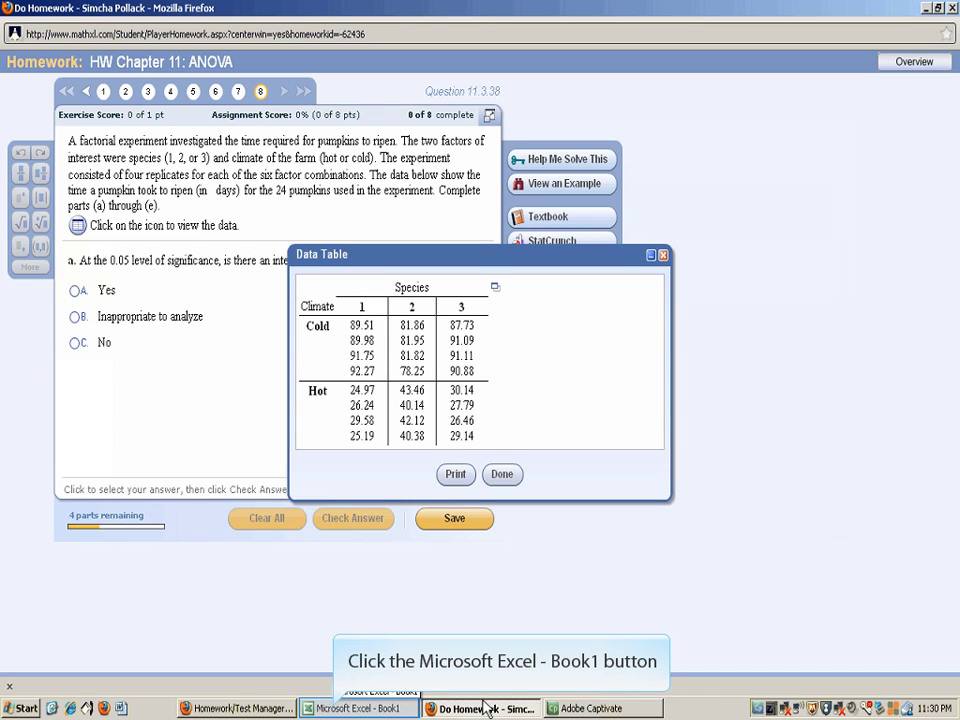
Move the species 2 times from C2:C9 to B10, below the species 1 times.
{"action": "left_click", "coordinate": [338, 708]}
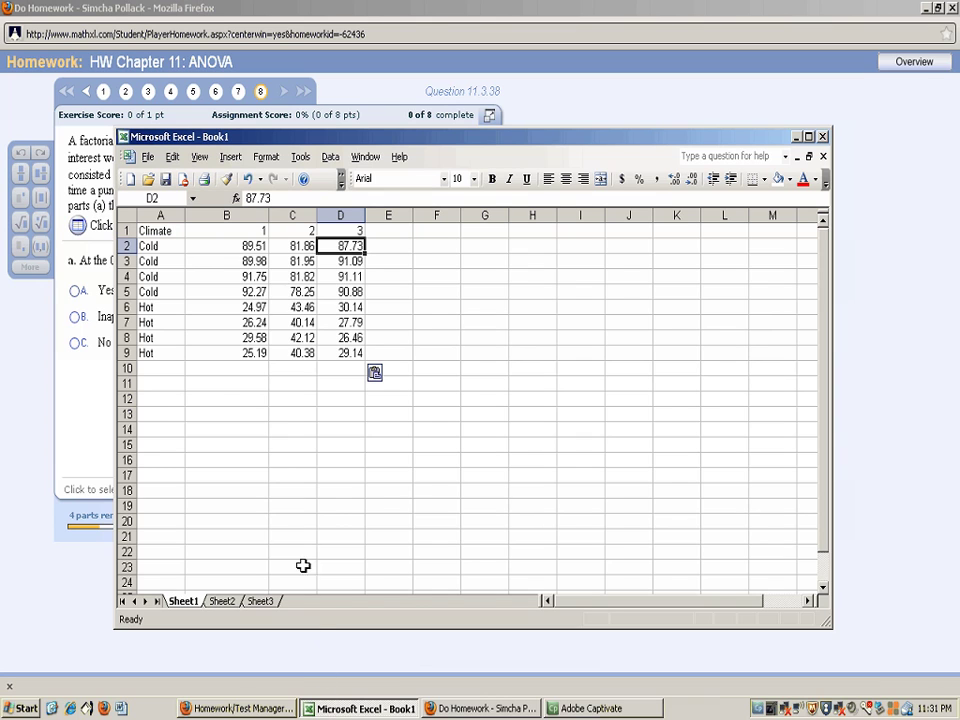
{"action": "left_click_drag", "start_coordinate": [296, 246], "coordinate": [301, 348]}
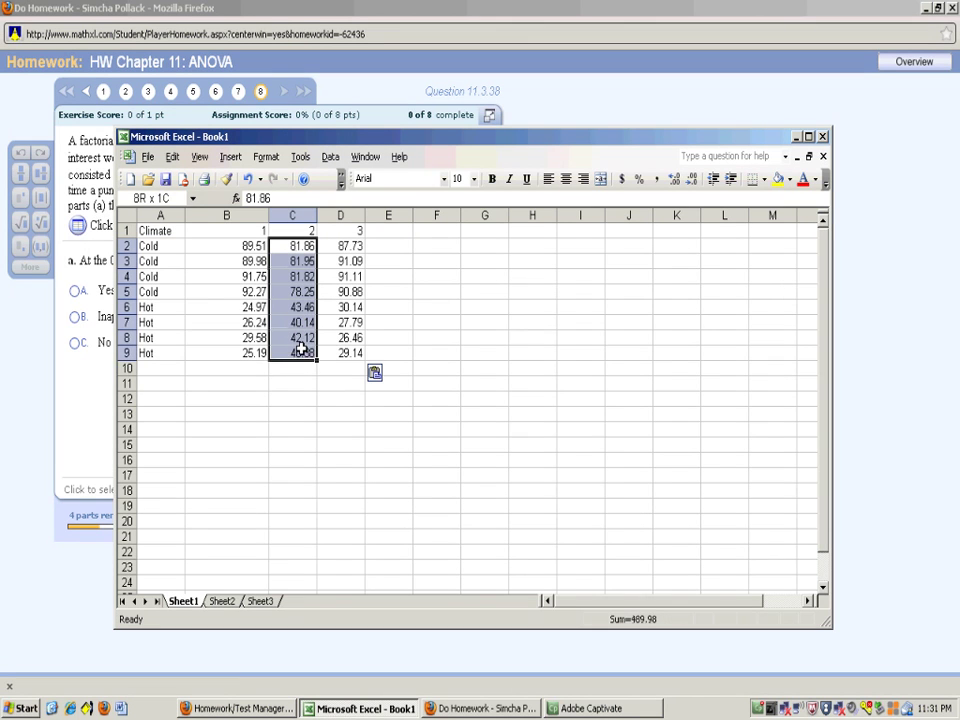
{"action": "right_click", "coordinate": [304, 330]}
{"action": "left_click", "coordinate": [330, 340]}
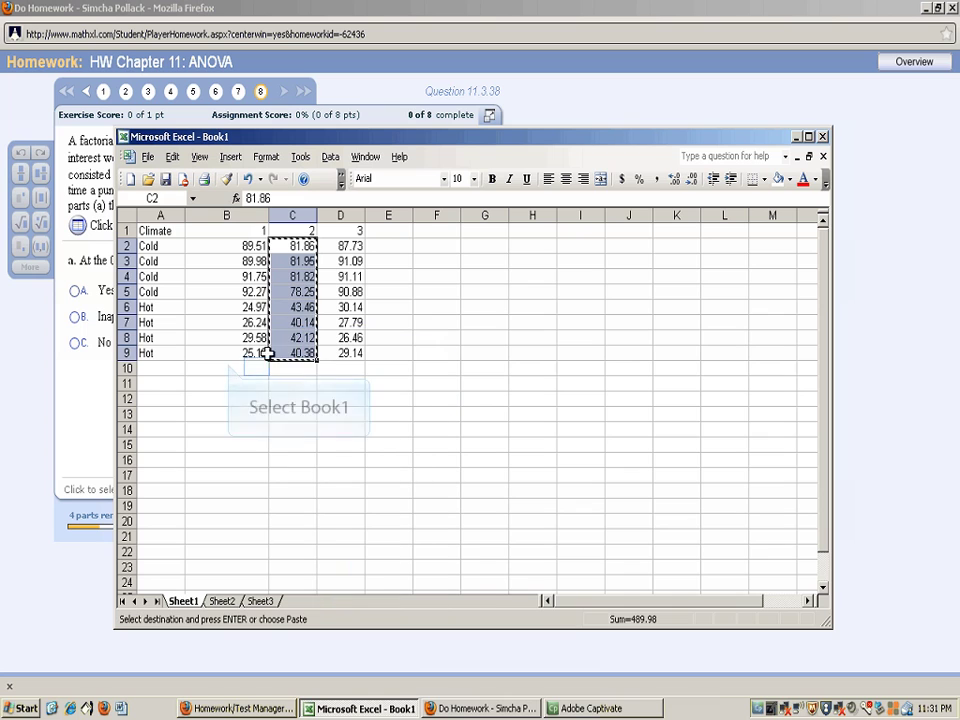
{"action": "left_click", "coordinate": [258, 368]}
{"action": "right_click", "coordinate": [258, 368]}
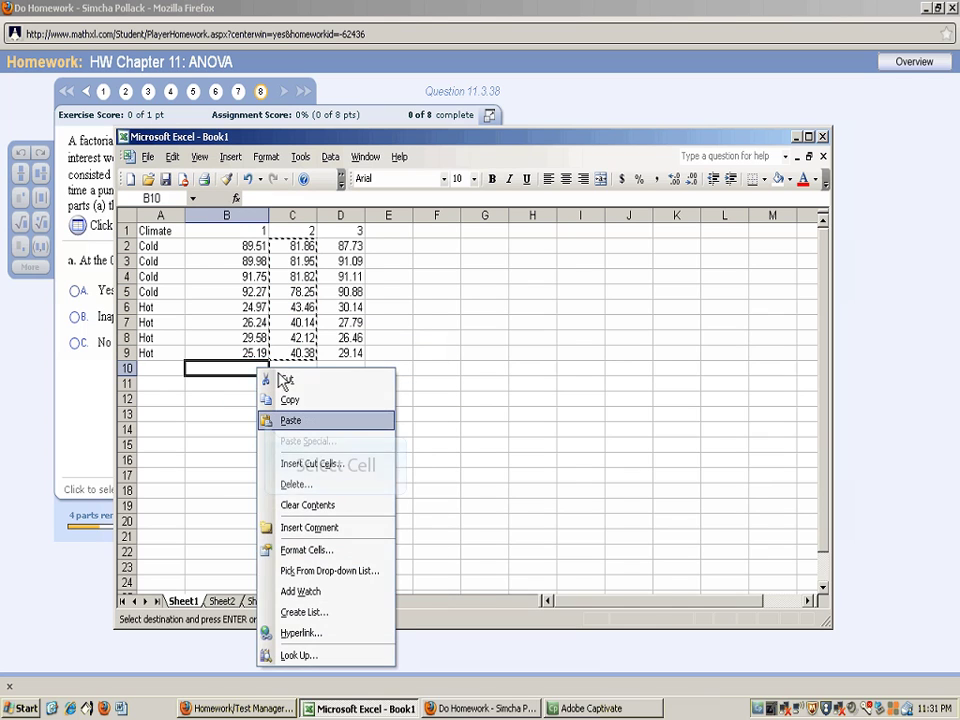
{"action": "left_click", "coordinate": [296, 431]}
Move the species 3 times from D2:D9 to start at B18.
{"action": "left_click_drag", "start_coordinate": [355, 246], "coordinate": [349, 350]}
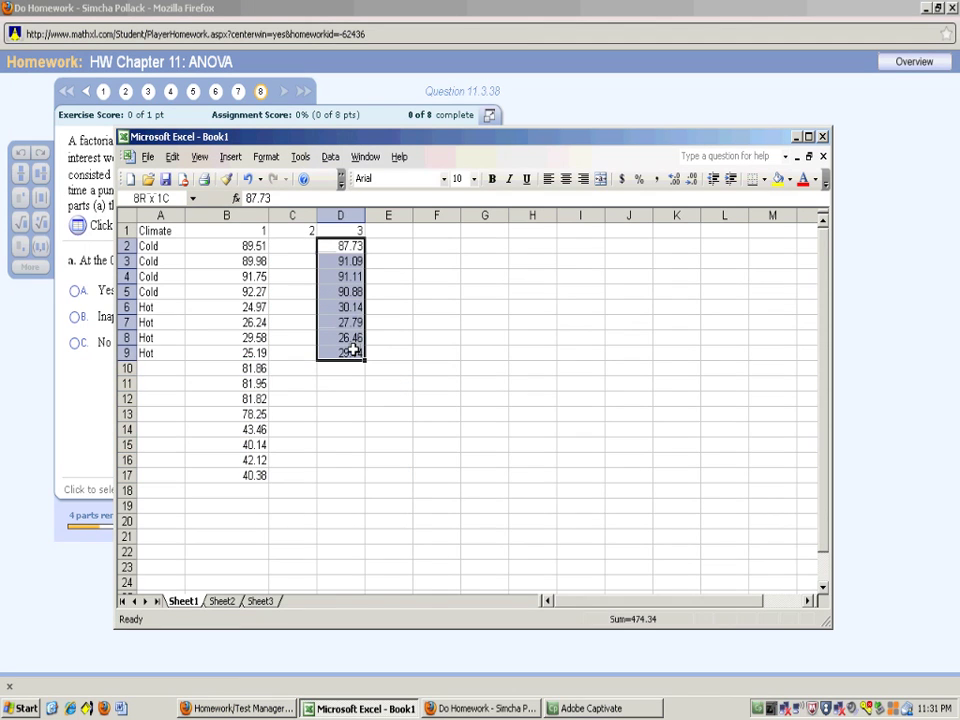
{"action": "right_click", "coordinate": [349, 322]}
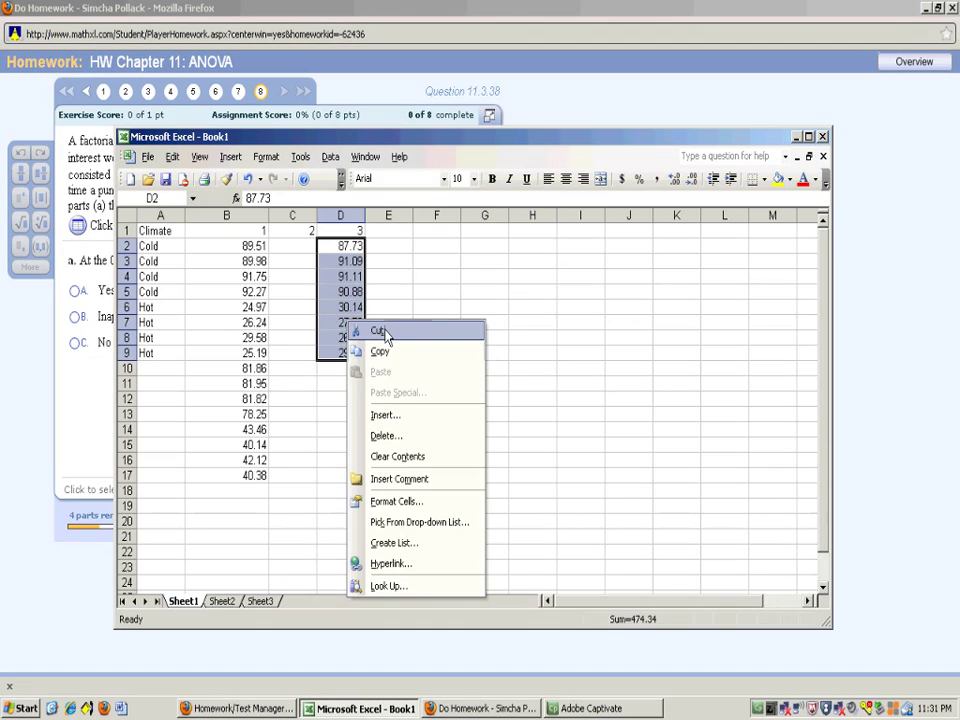
{"action": "left_click", "coordinate": [386, 330]}
{"action": "left_click", "coordinate": [258, 488]}
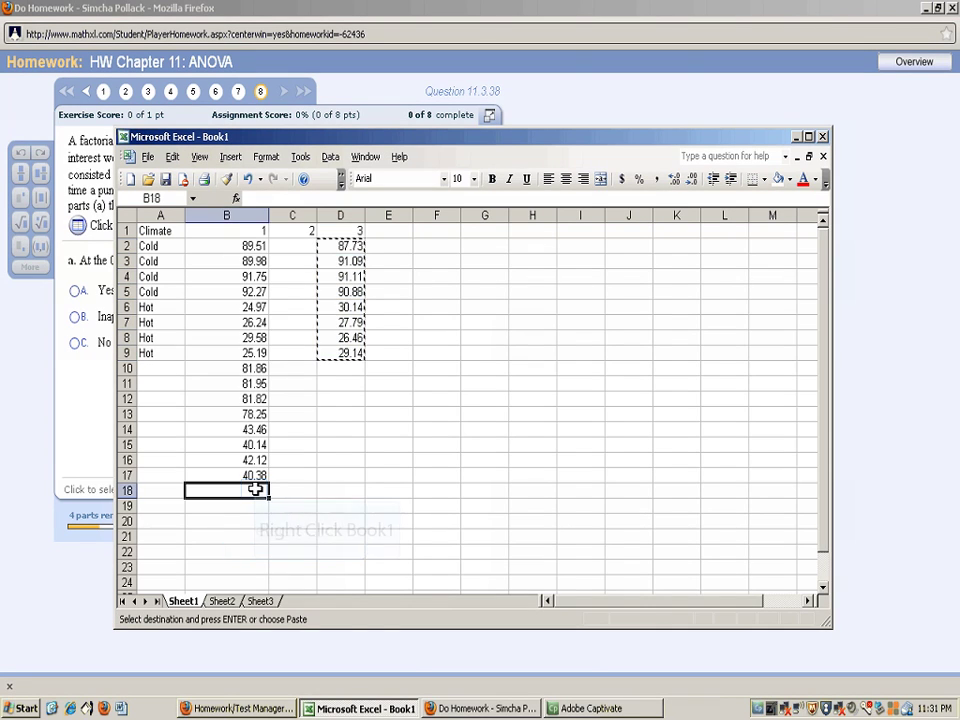
{"action": "right_click", "coordinate": [260, 492]}
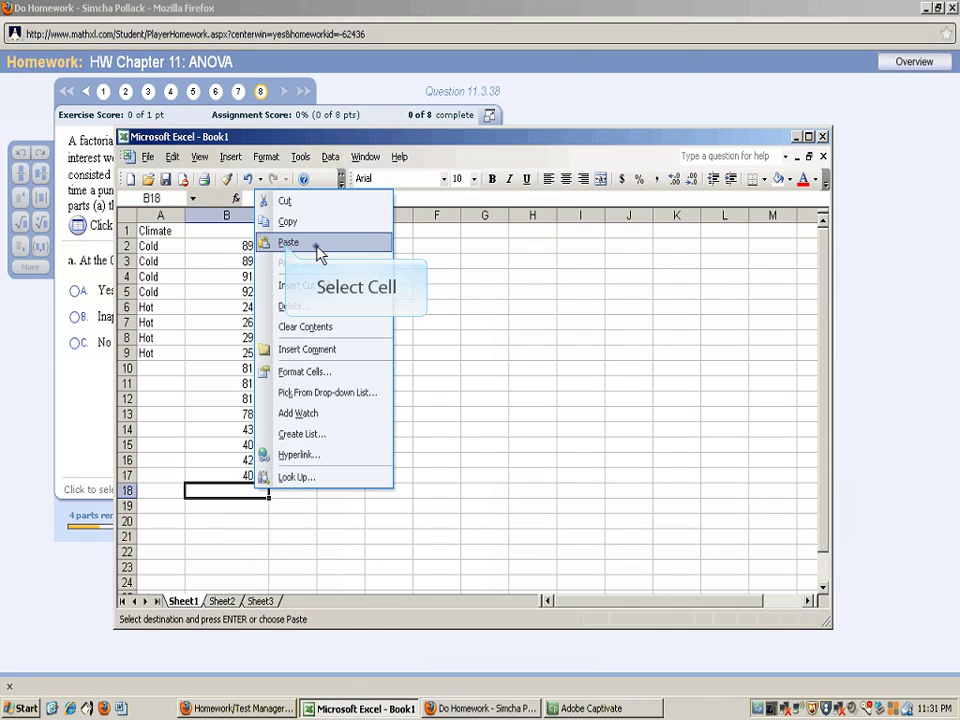
{"action": "left_click", "coordinate": [300, 242]}
Rename the column B heading from 1 to 'response'.
{"action": "left_click", "coordinate": [250, 231]}
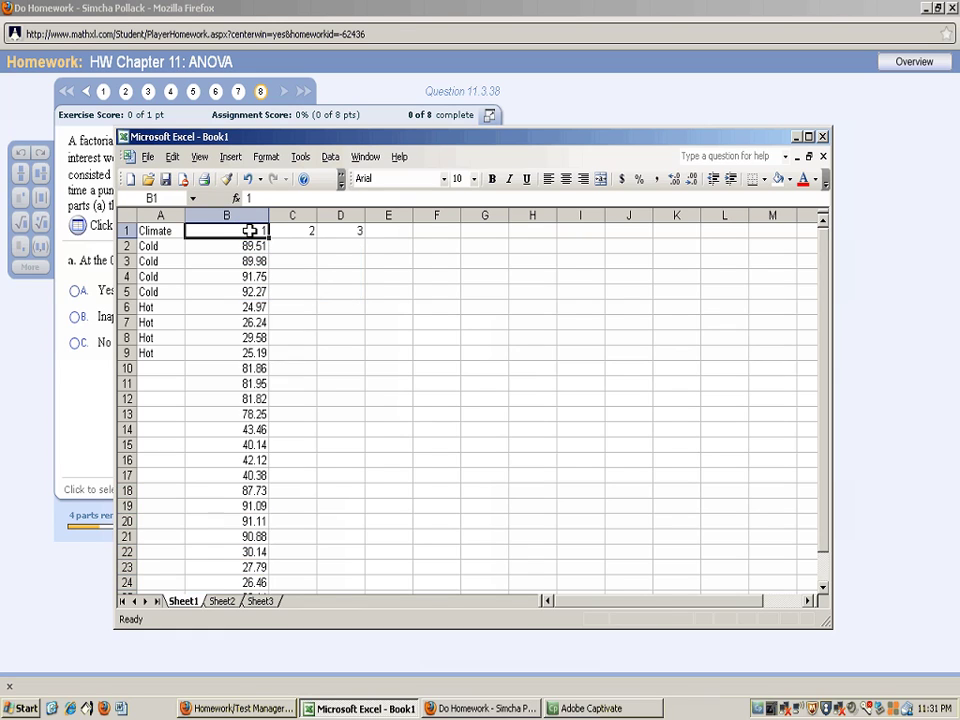
{"action": "type", "text": "res"}
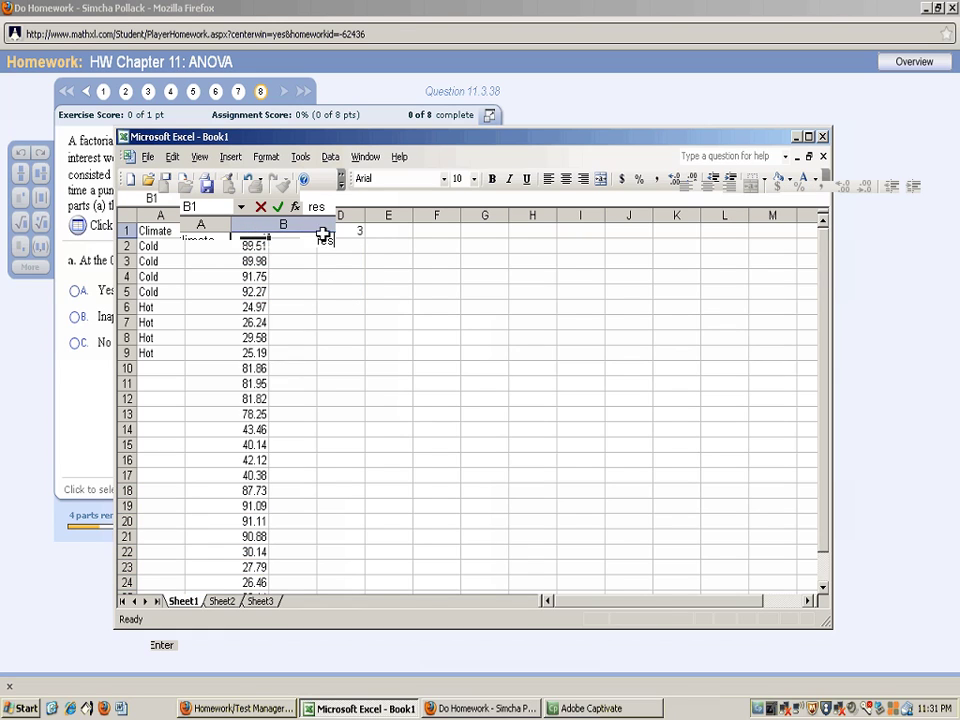
{"action": "type", "text": "ponse"}
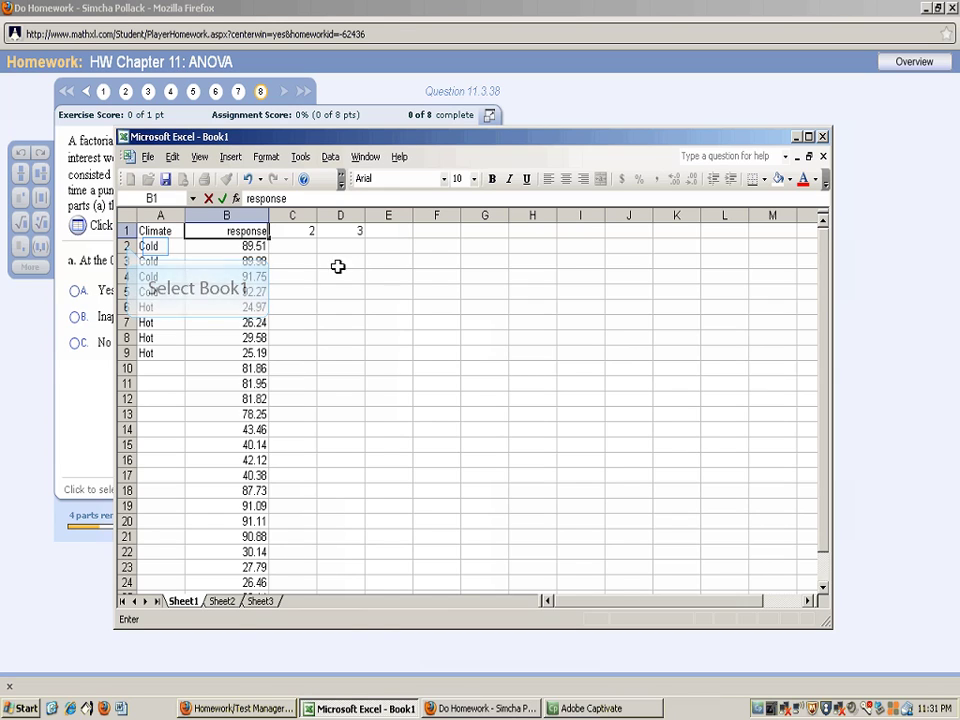
{"action": "left_click", "coordinate": [157, 246]}
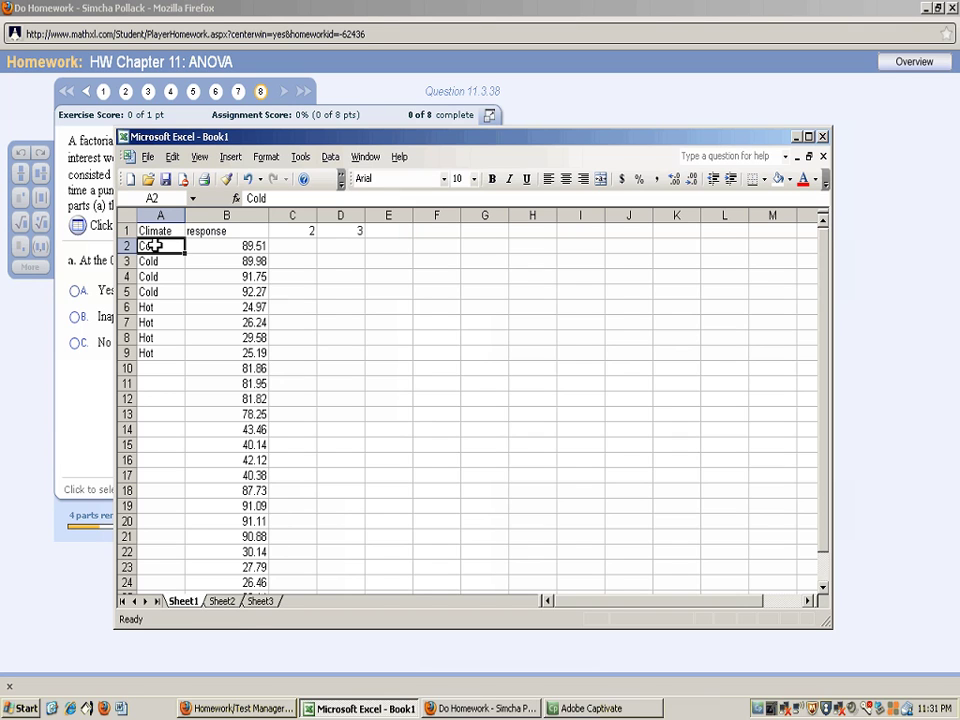
Copy the Cold/Hot climate labels in A2:A9 into A10:A17.
{"action": "left_click_drag", "start_coordinate": [153, 246], "coordinate": [148, 350]}
{"action": "right_click", "coordinate": [149, 327]}
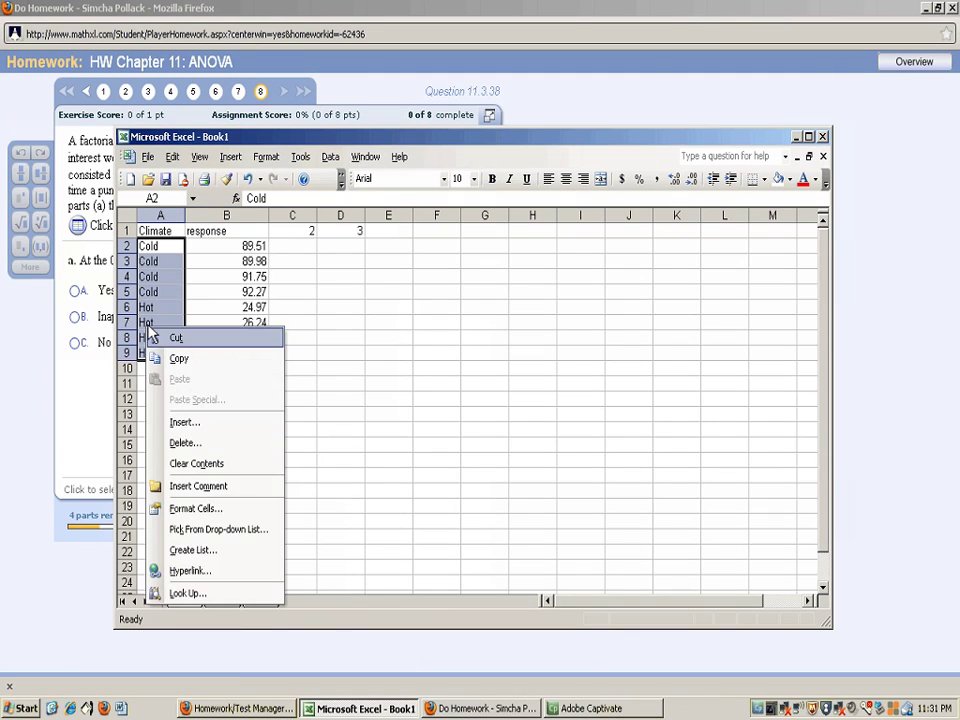
{"action": "left_click", "coordinate": [178, 358]}
{"action": "right_click", "coordinate": [167, 370]}
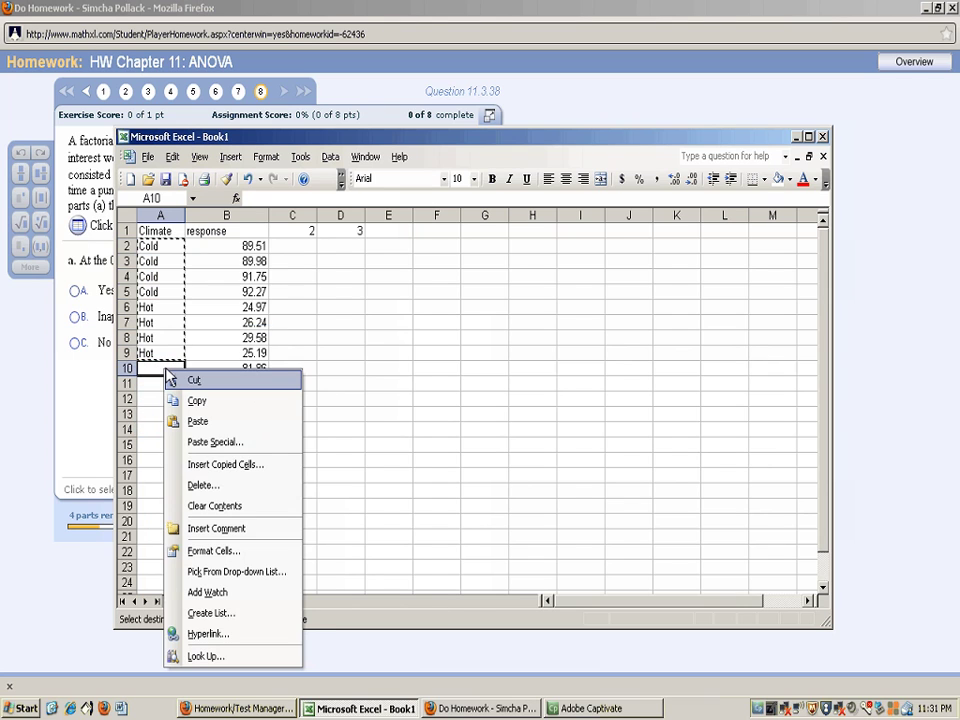
{"action": "left_click", "coordinate": [197, 421]}
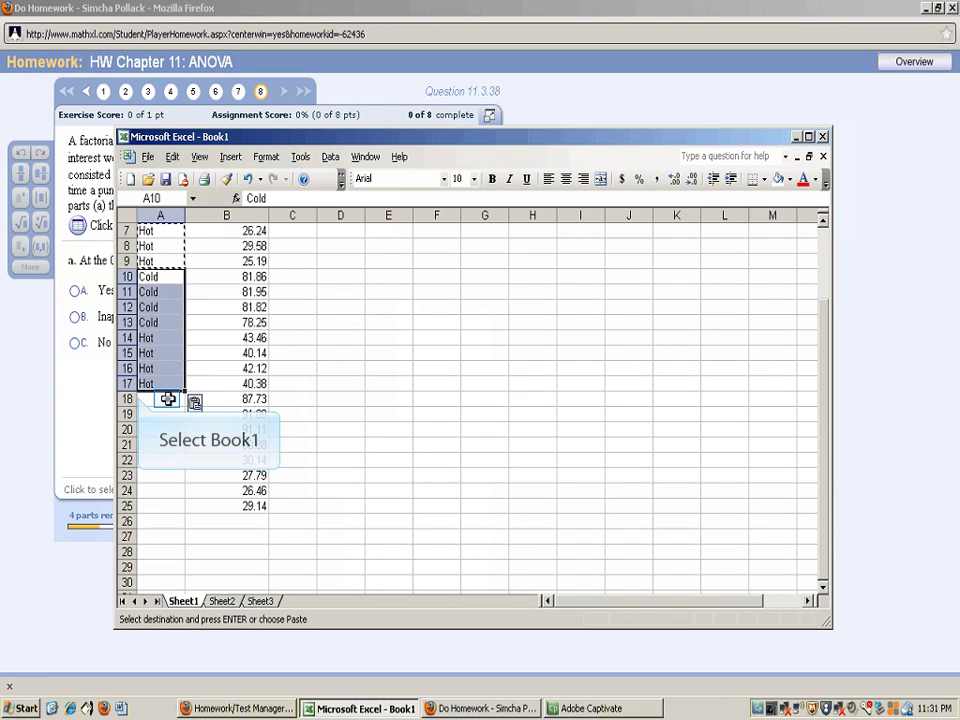
Paste the climate labels again into A18:A25 and check the MathXL data table.
{"action": "left_click", "coordinate": [167, 399]}
{"action": "right_click", "coordinate": [168, 398]}
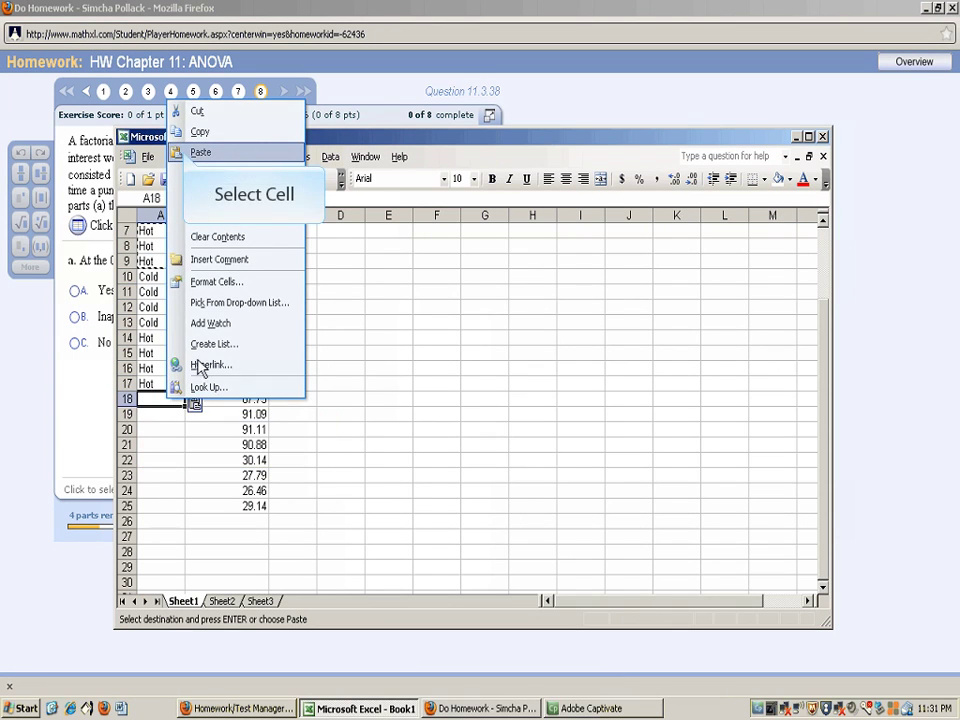
{"action": "left_click", "coordinate": [214, 153]}
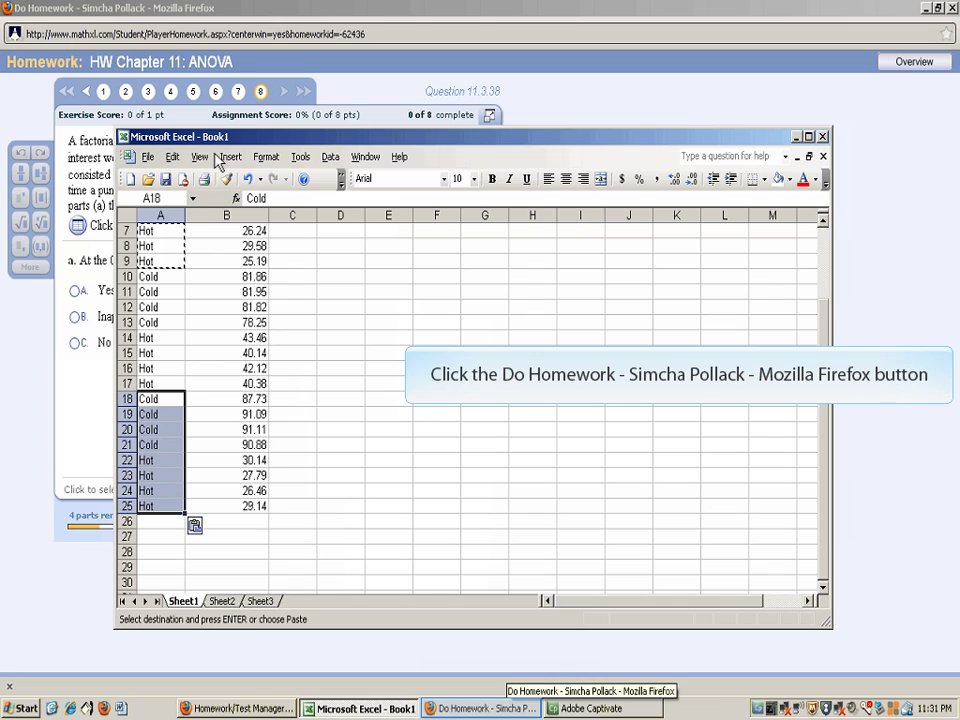
{"action": "left_click", "coordinate": [504, 711]}
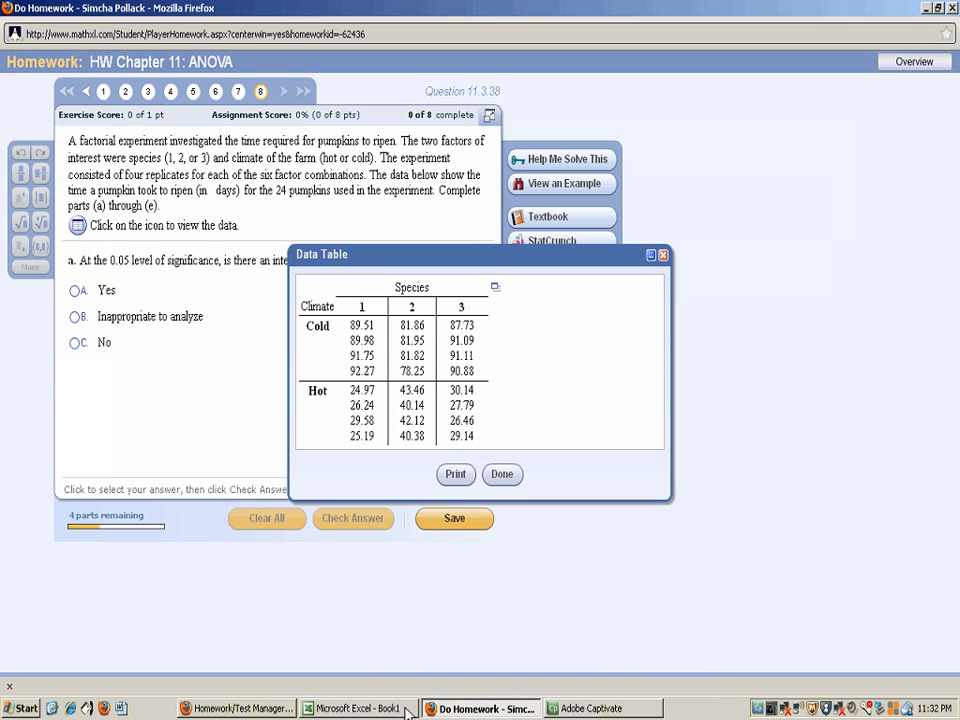
Insert a new empty column B between Climate and response.
{"action": "left_click", "coordinate": [373, 708]}
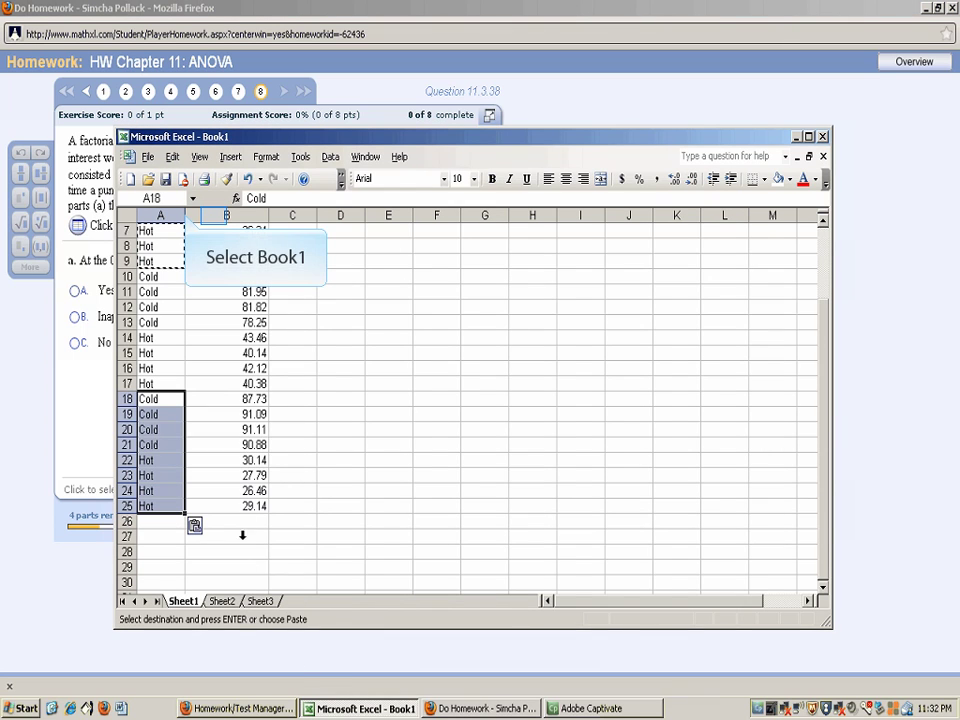
{"action": "left_click", "coordinate": [215, 215]}
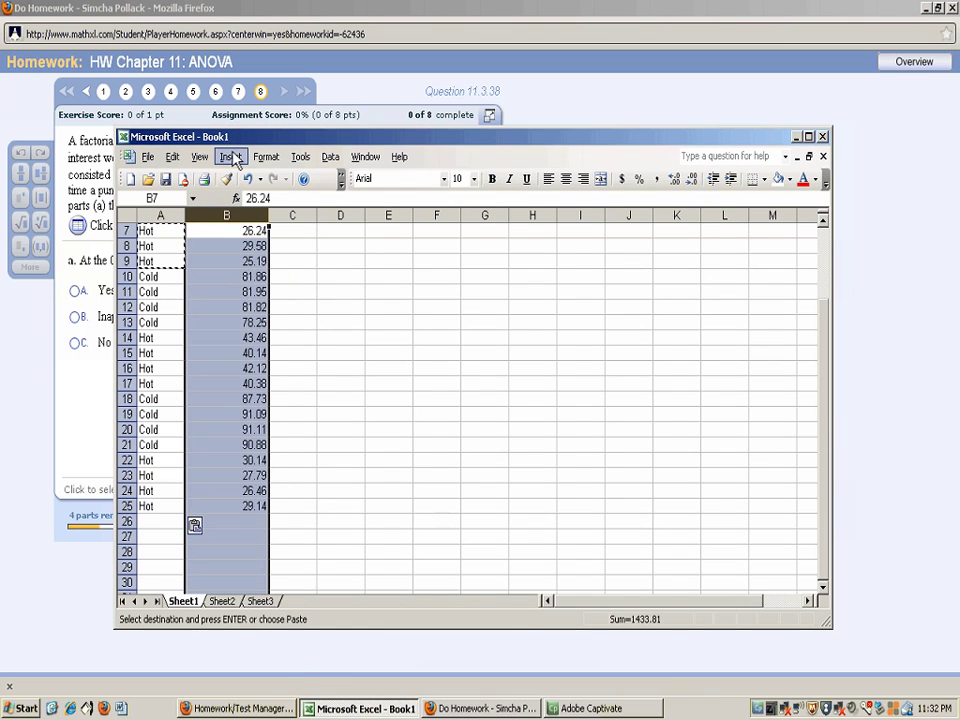
{"action": "left_click", "coordinate": [230, 157]}
{"action": "left_click", "coordinate": [254, 222]}
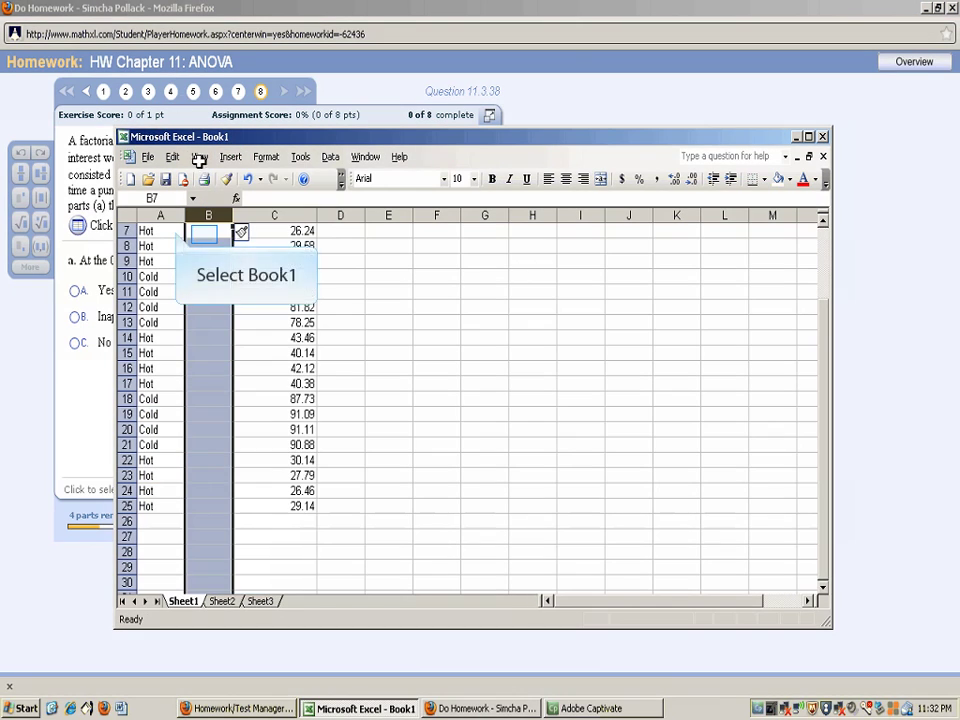
Type 'species' in B7, fill 1 down B8:B15, and reselect the B7 heading.
{"action": "left_click", "coordinate": [205, 232]}
{"action": "type", "text": "s"}
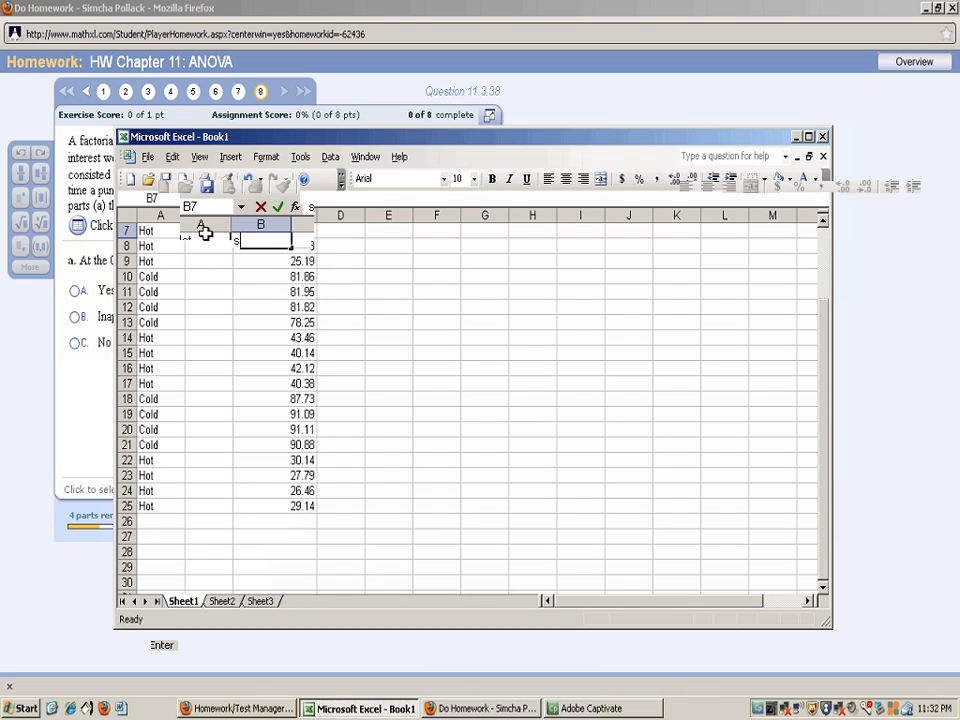
{"action": "type", "text": "pecies"}
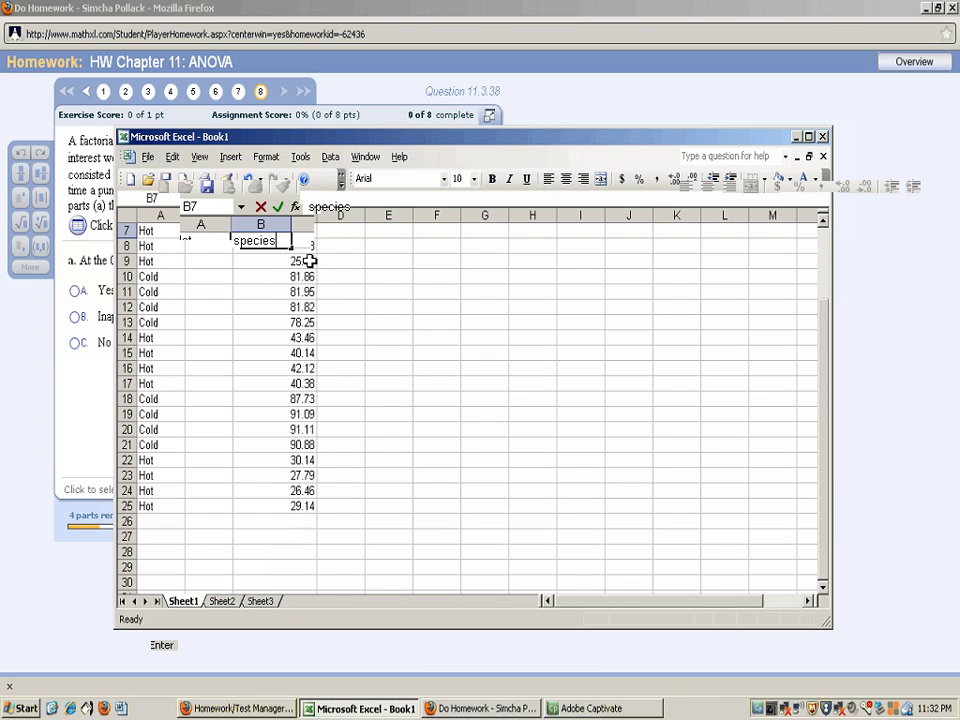
{"action": "left_click", "coordinate": [221, 246]}
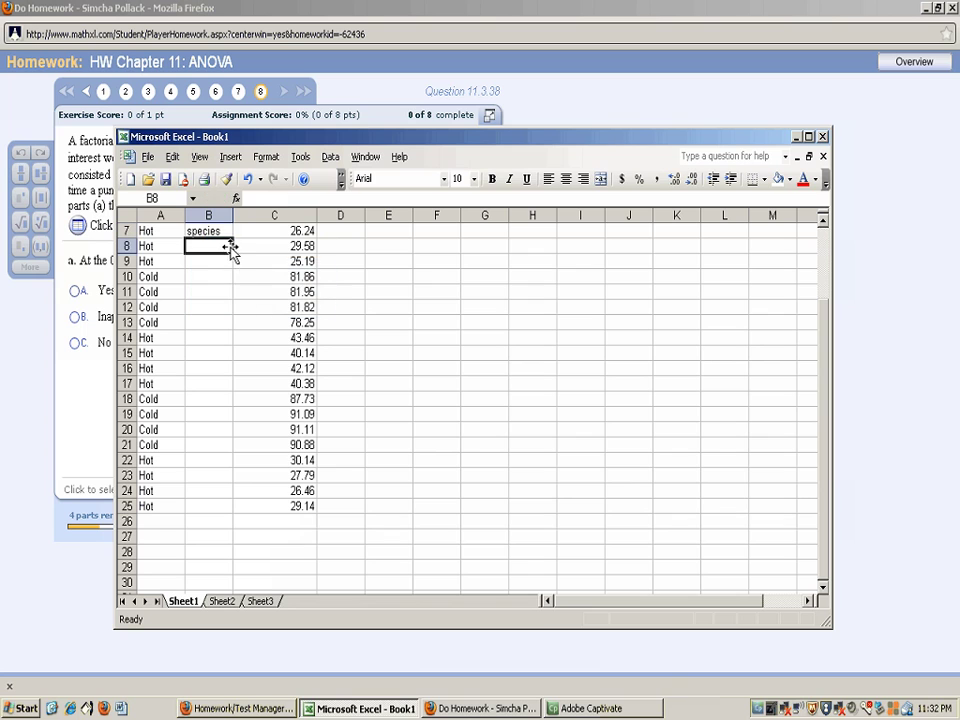
{"action": "type", "text": "1"}
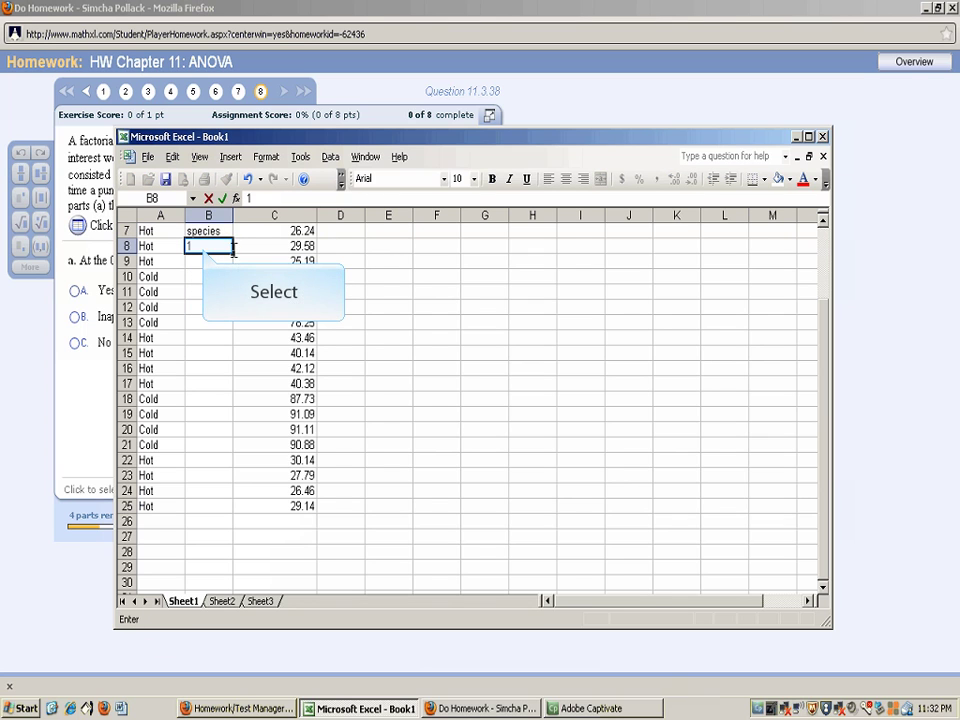
{"action": "key", "text": "F2"}
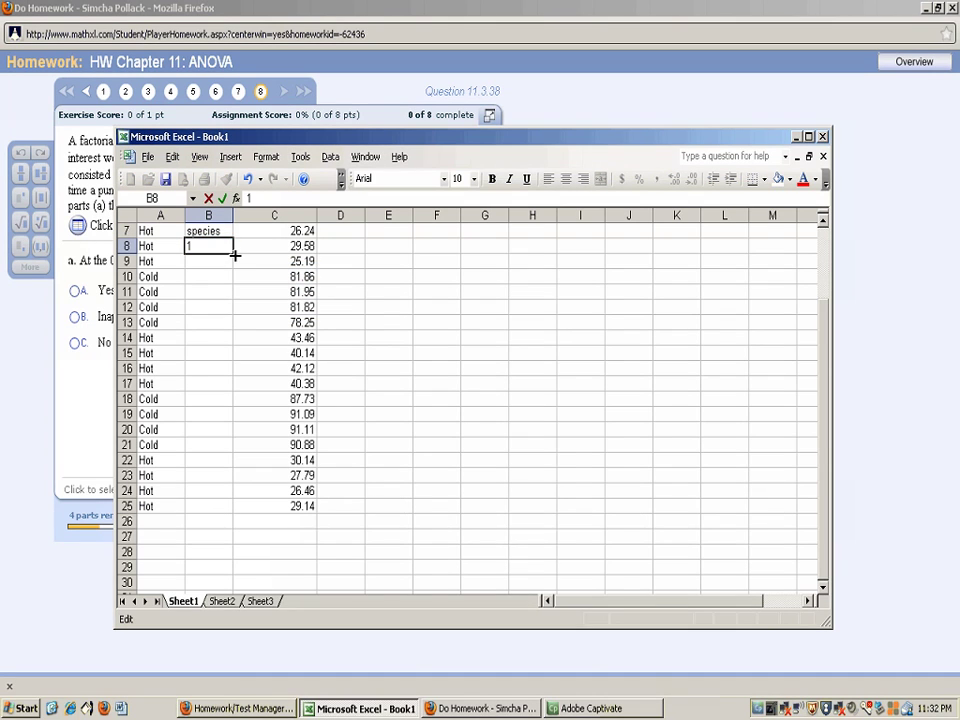
{"action": "mouse_move", "coordinate": [234, 255]}
{"action": "left_mouse_down"}
{"action": "mouse_move", "coordinate": [222, 366]}
{"action": "mouse_move", "coordinate": [219, 358]}
{"action": "left_mouse_up"}
{"action": "scroll", "coordinate": [219, 358], "scroll_direction": "up", "scroll_amount": 2}
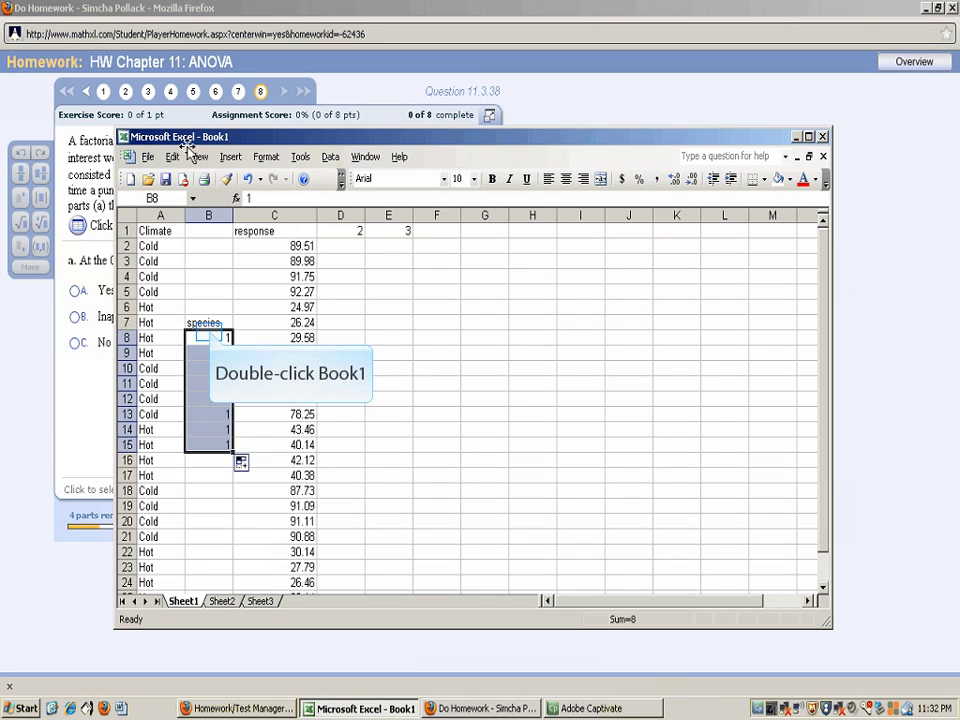
{"action": "left_click", "coordinate": [206, 324]}
{"action": "right_click", "coordinate": [208, 325]}
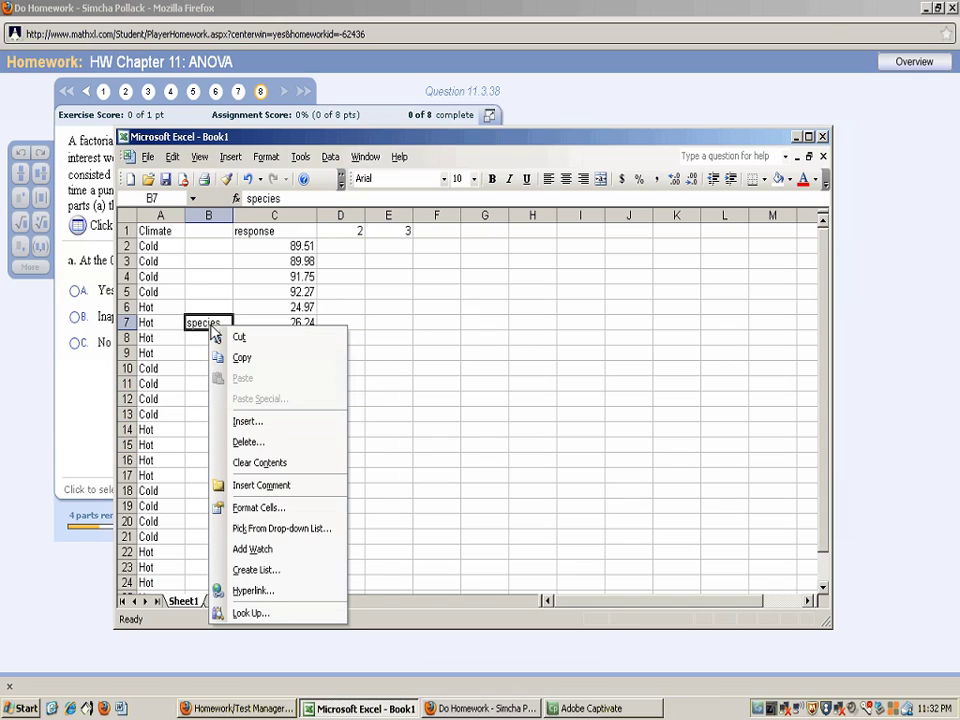